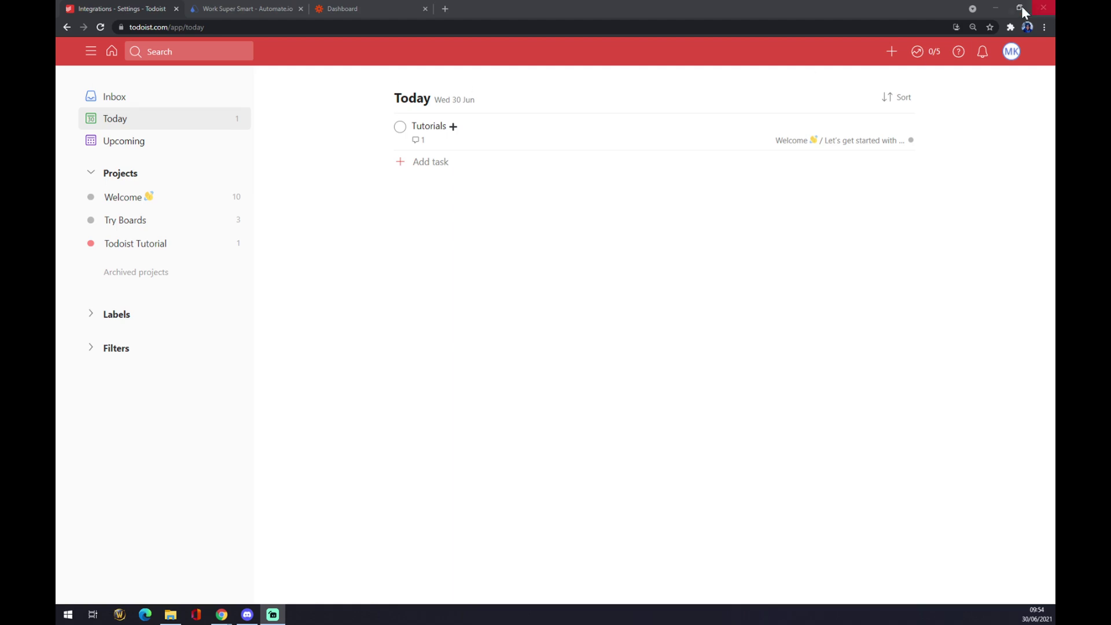
# Step: Search Todoist's integrations directory for 'onenote', find no results, and close that tab
pyautogui.click(1011, 53)
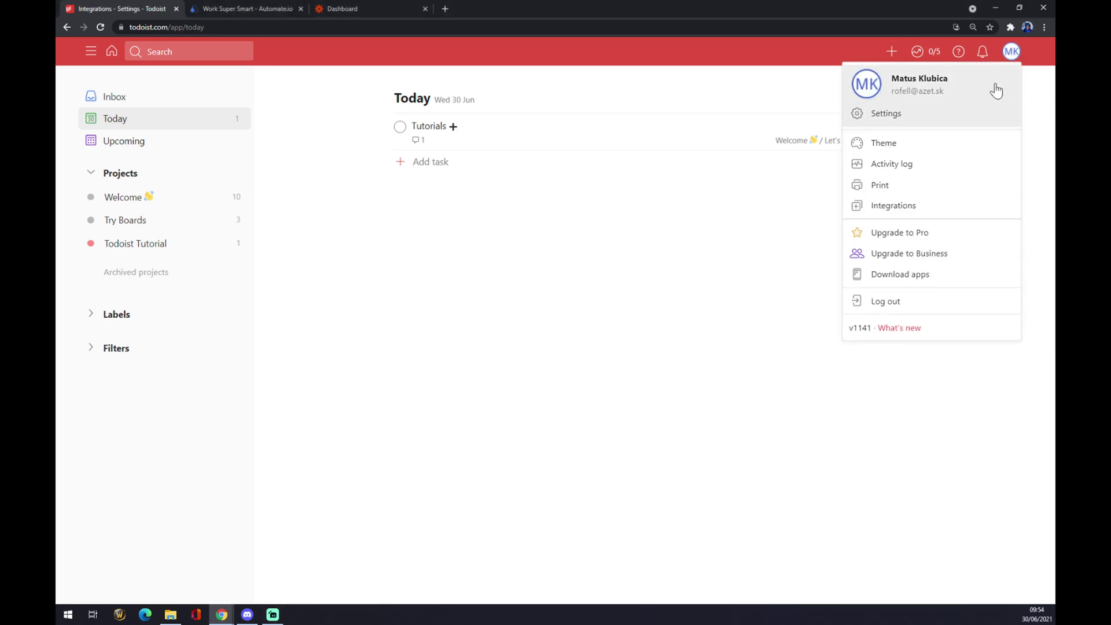
pyautogui.click(923, 207)
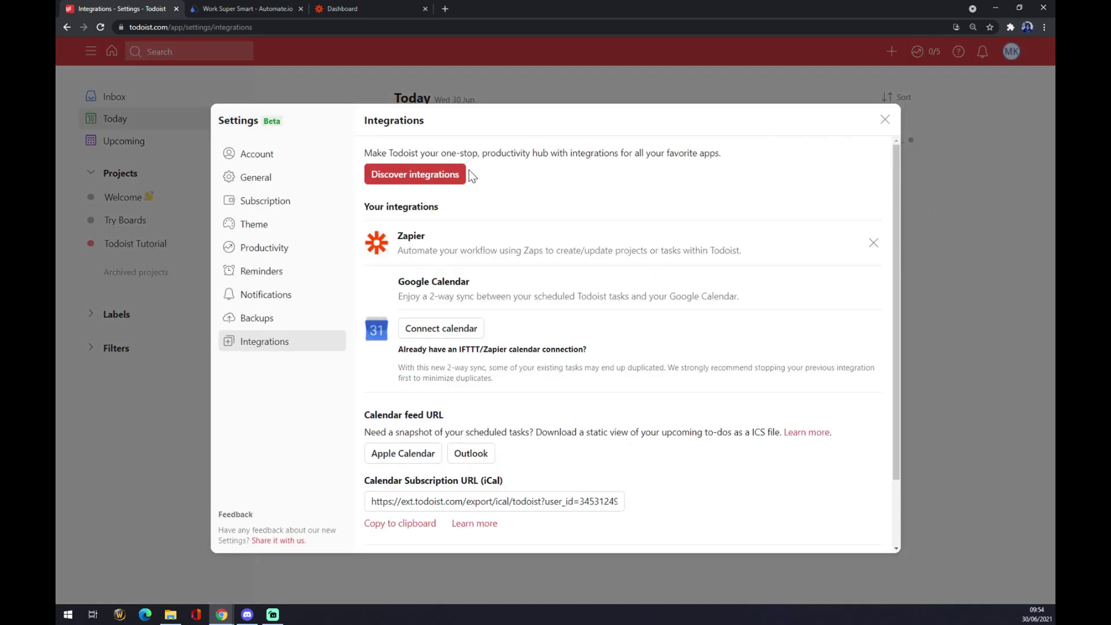
pyautogui.click(446, 173)
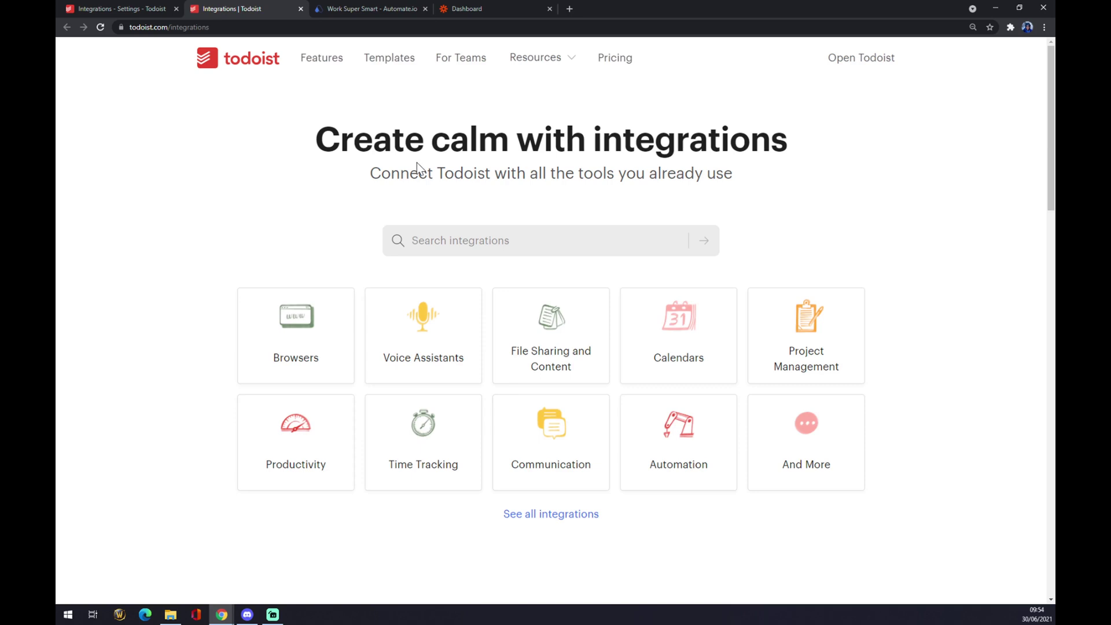
pyautogui.click(498, 232)
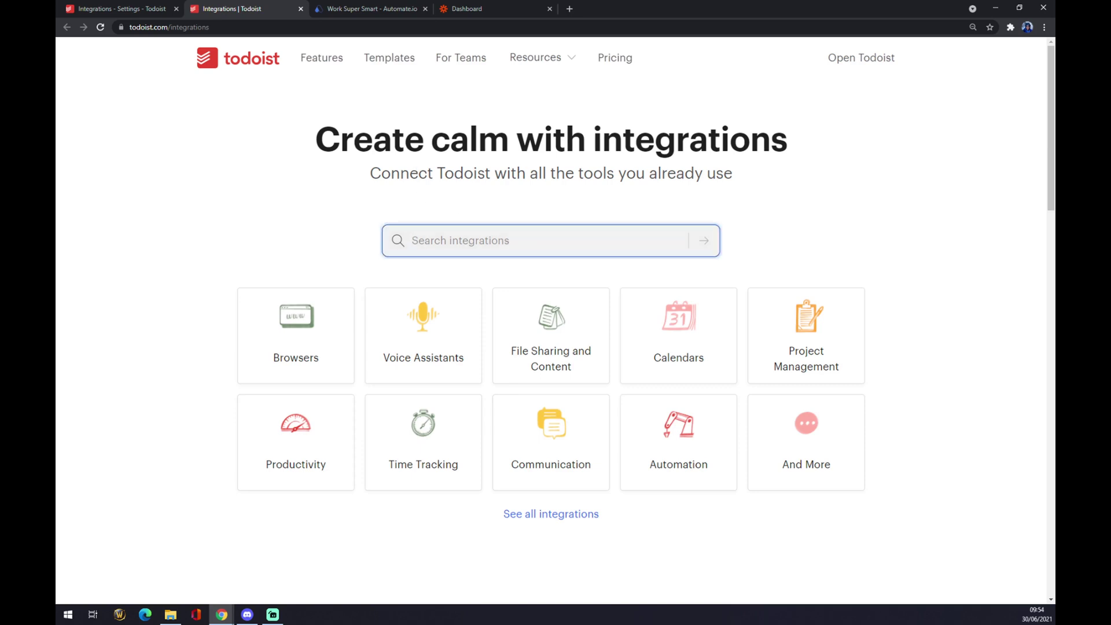
pyautogui.write('onenote')
pyautogui.press('Return')
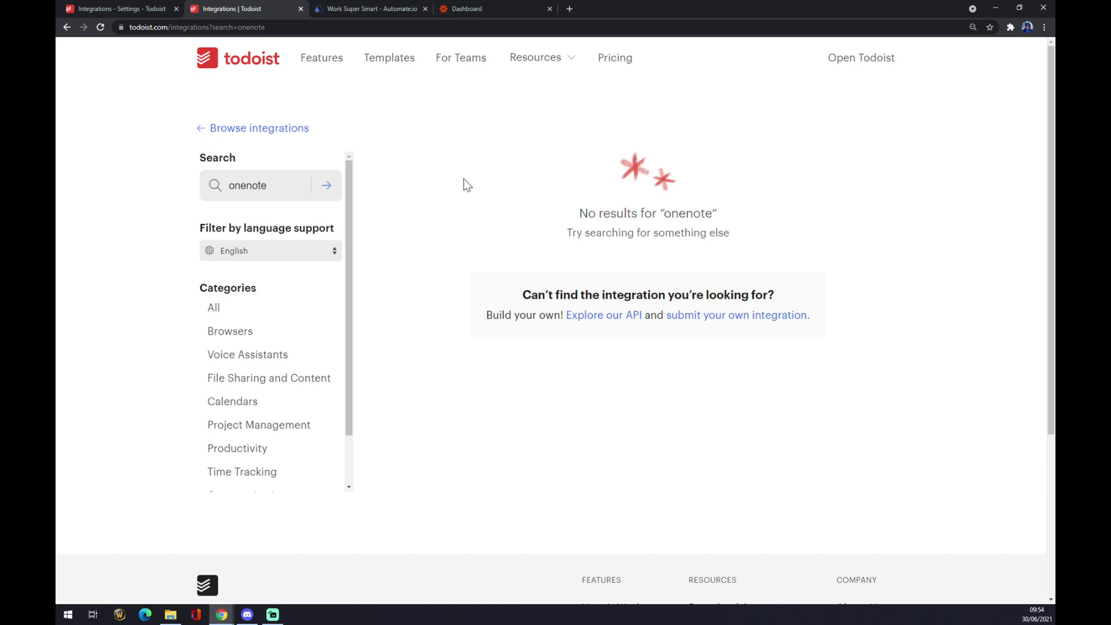
pyautogui.click(300, 9)
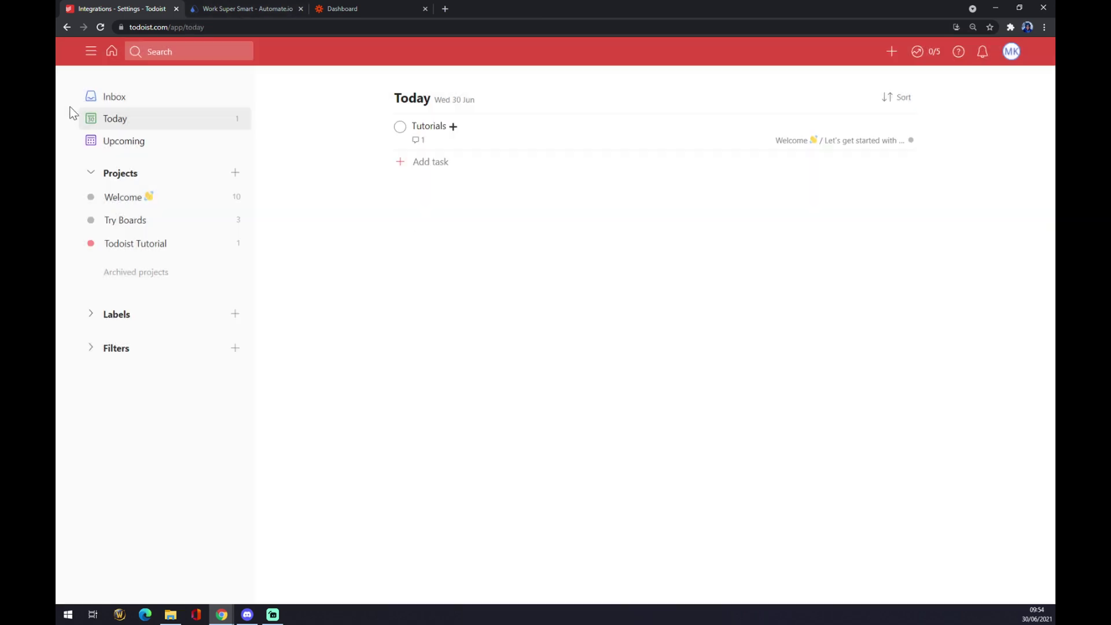
# Step: Switch to automate.io and open its full list of supported apps from Integrations
pyautogui.click(246, 9)
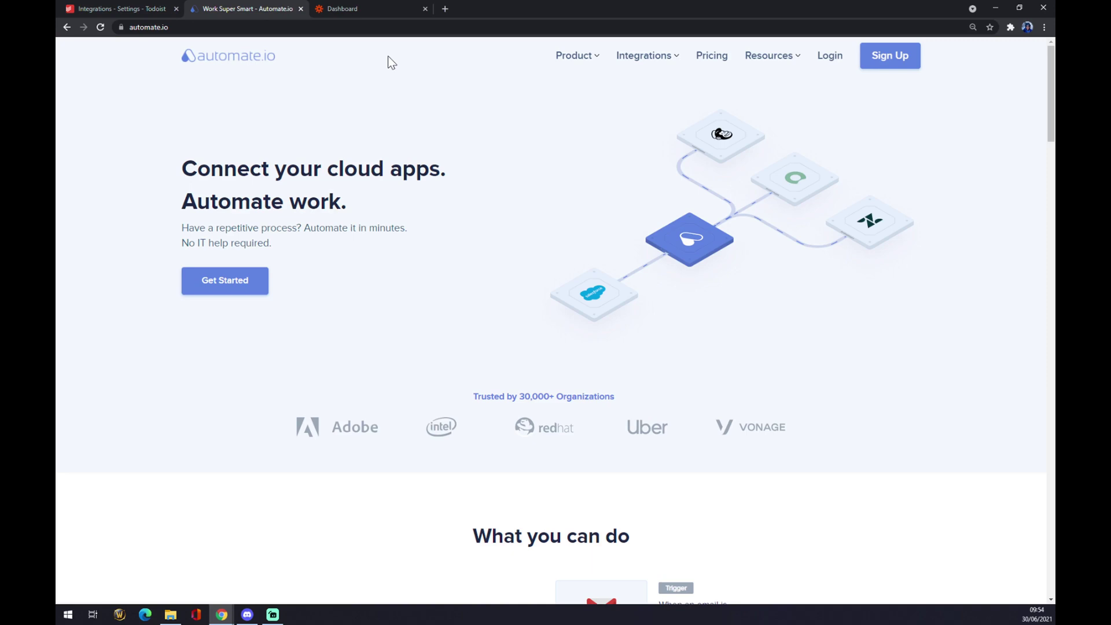
pyautogui.moveTo(651, 82)
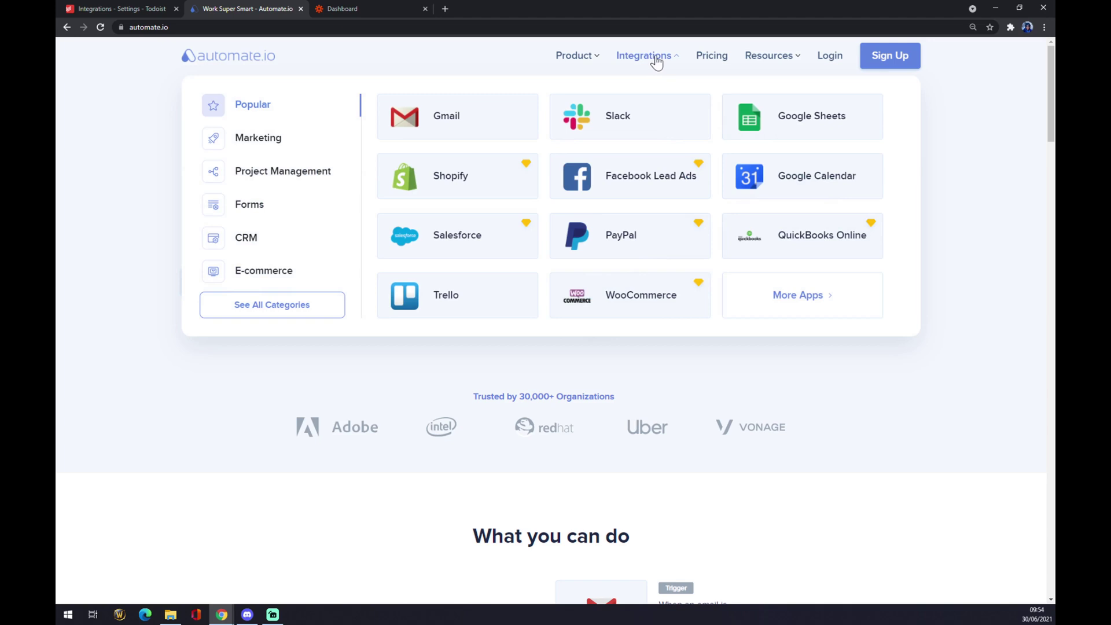
pyautogui.click(266, 310)
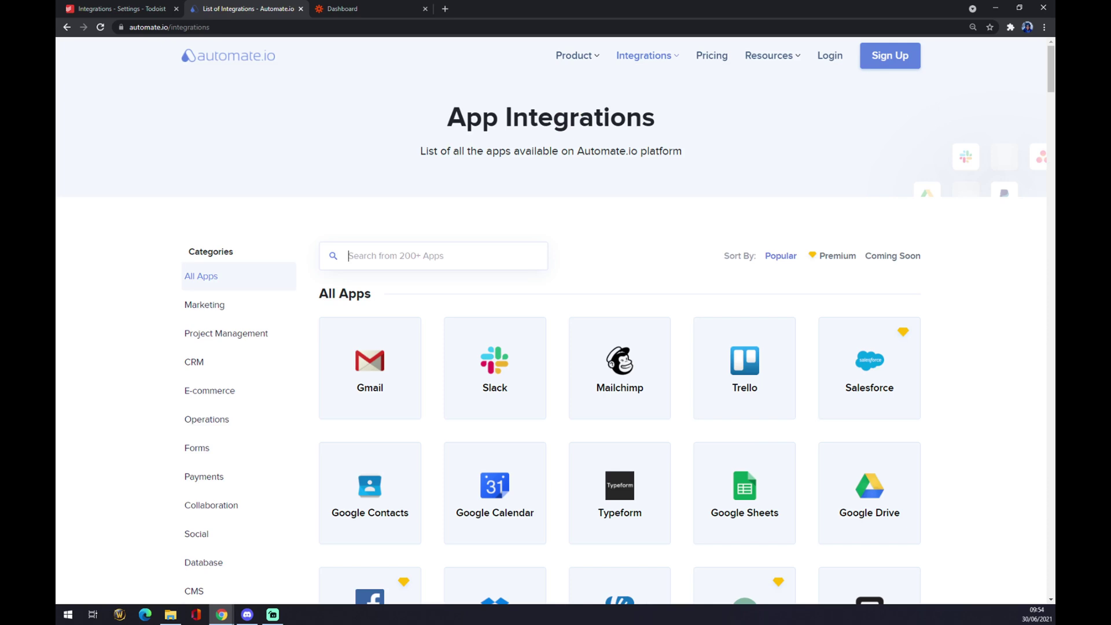
# Step: Search 'todo' to open the Todoist Integrations page, then 'onenot' to open the OneNote–Todoist page
pyautogui.write('todo')
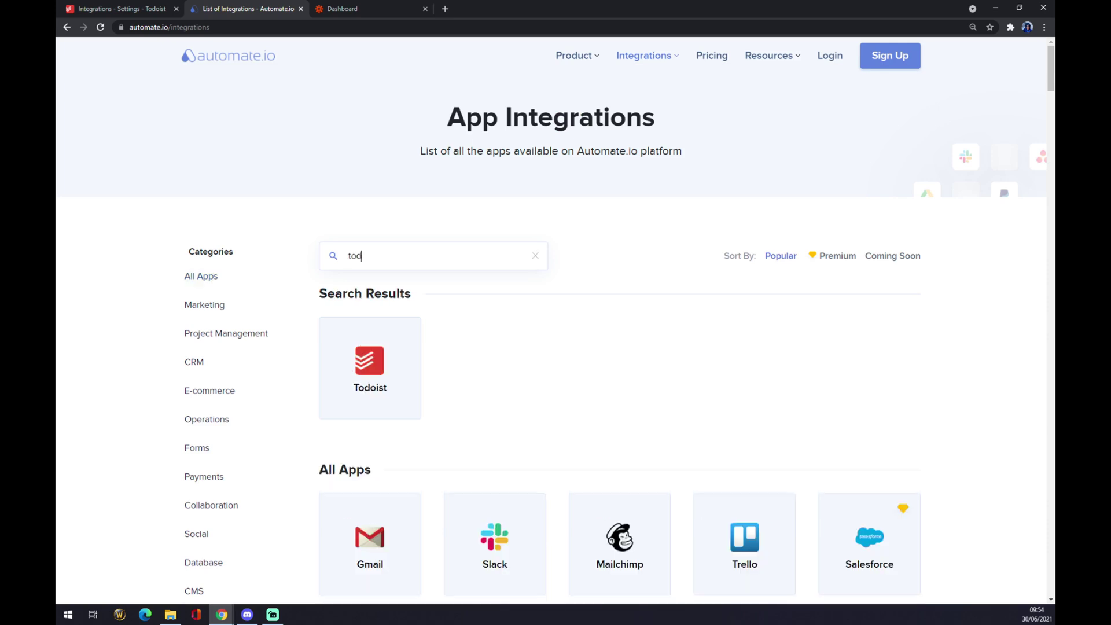
pyautogui.click(353, 368)
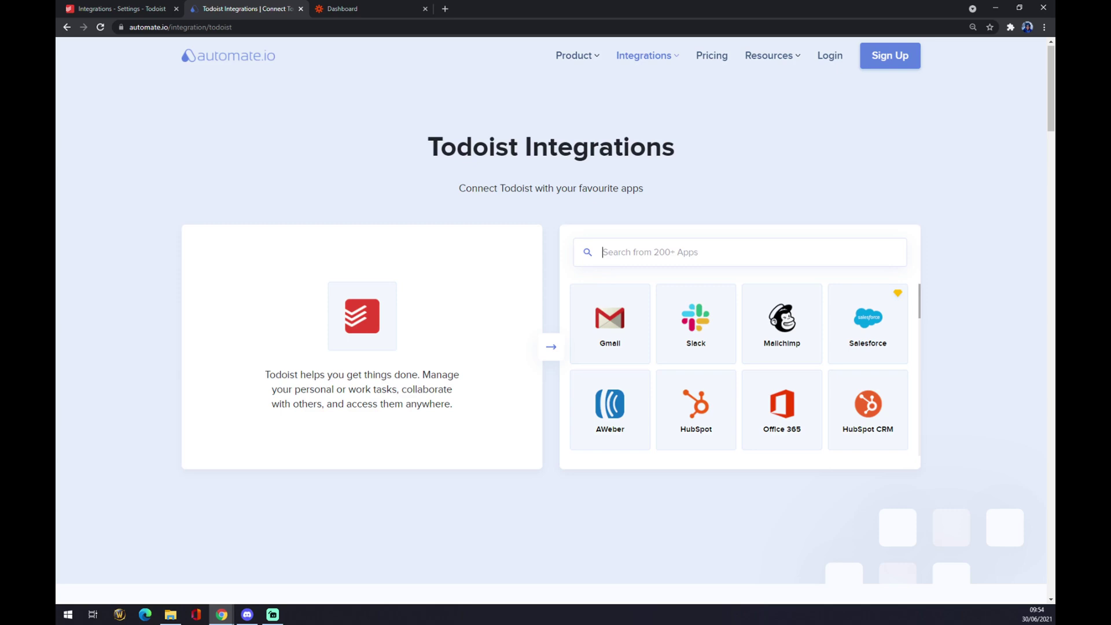
pyautogui.write('oneno')
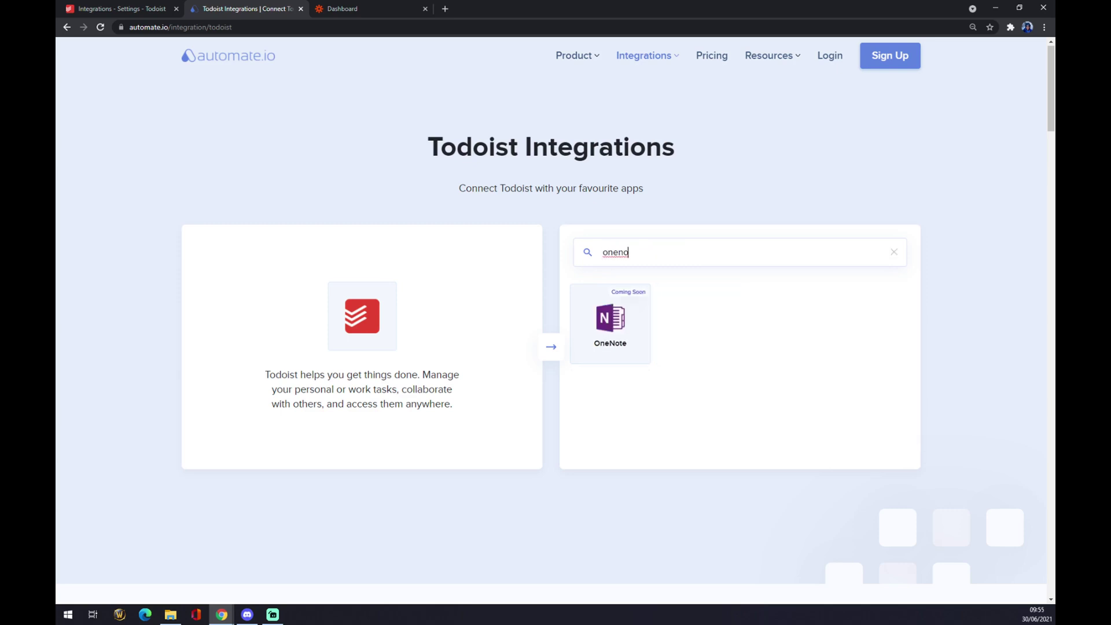
pyautogui.write('t')
pyautogui.click(626, 310)
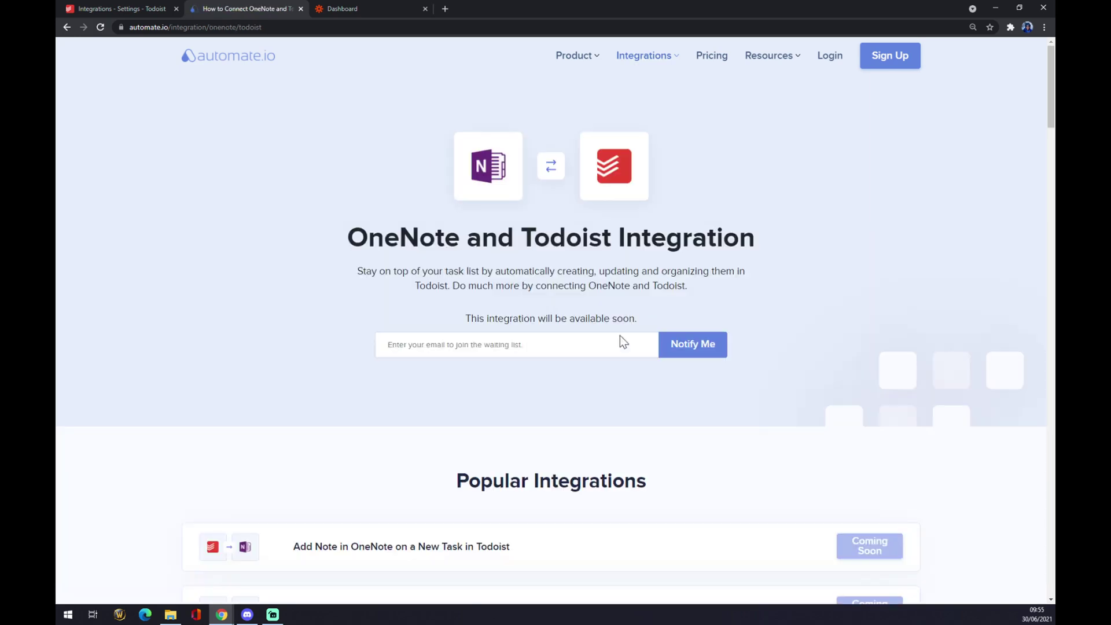
# Step: Scroll the page, highlighting the Popular Integrations and Create your own Integration headings
pyautogui.scroll(-5, 616, 348)
pyautogui.scroll(5, 549, 362)
pyautogui.scroll(-5, 367, 230)
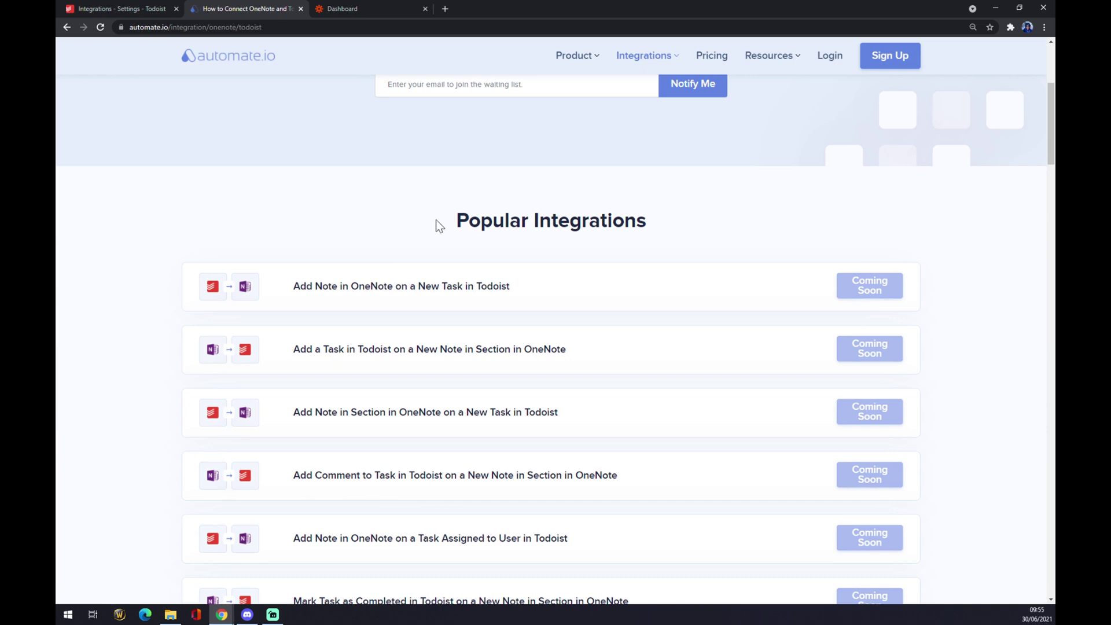
pyautogui.moveTo(437, 224); pyautogui.dragTo(678, 239)
pyautogui.scroll(-3, 319, 229)
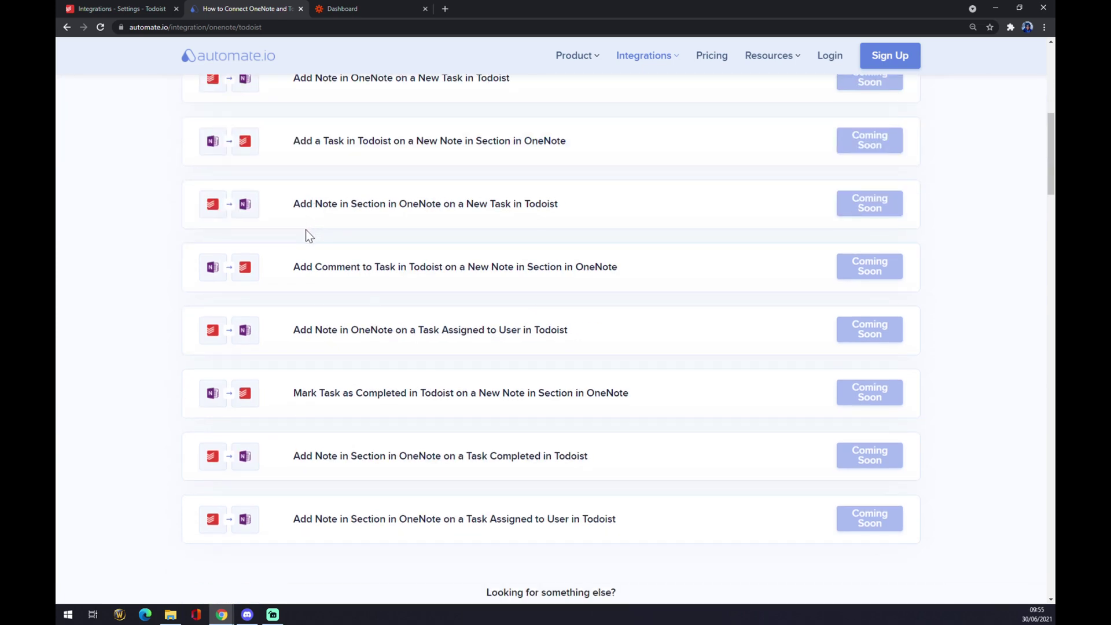
pyautogui.scroll(2, 306, 229)
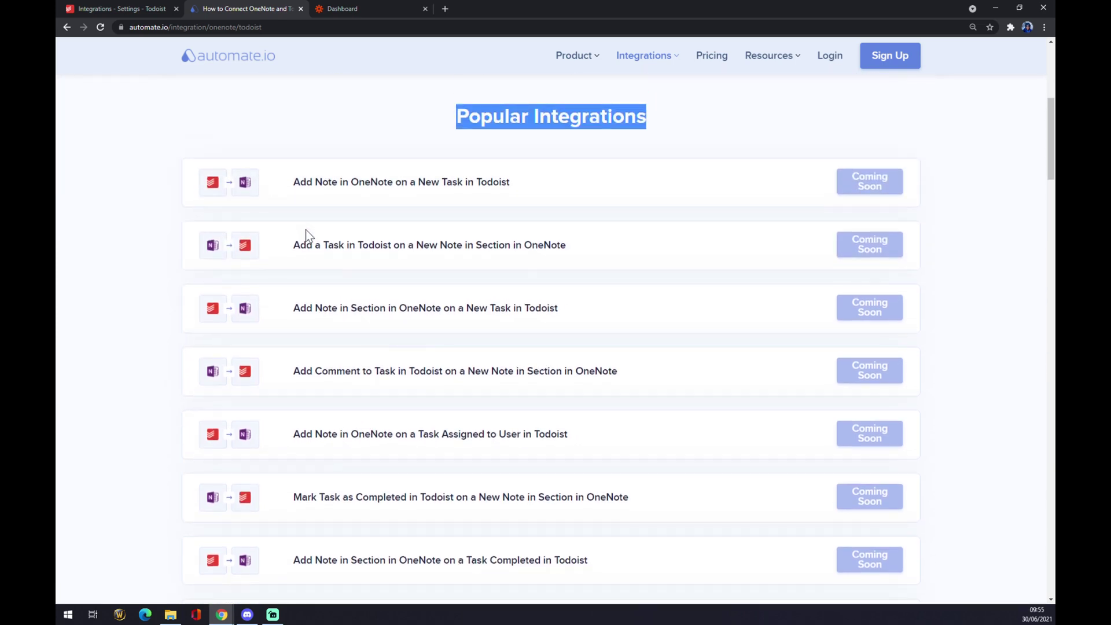
pyautogui.scroll(-5, 330, 260)
pyautogui.scroll(6, 334, 257)
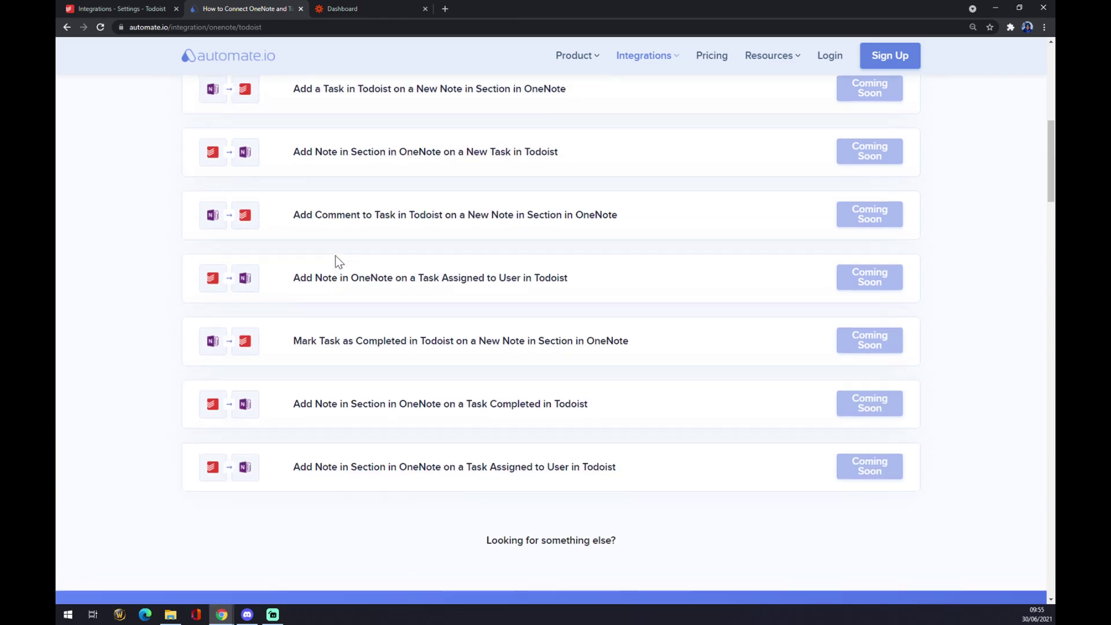
pyautogui.scroll(-10, 320, 254)
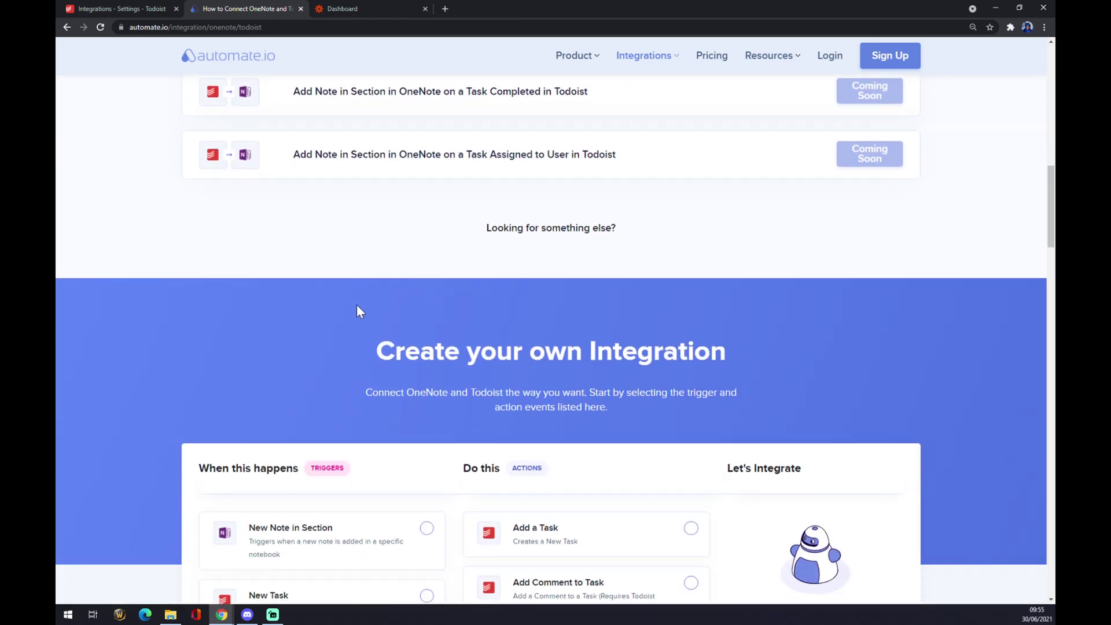
pyautogui.moveTo(405, 334); pyautogui.dragTo(710, 341)
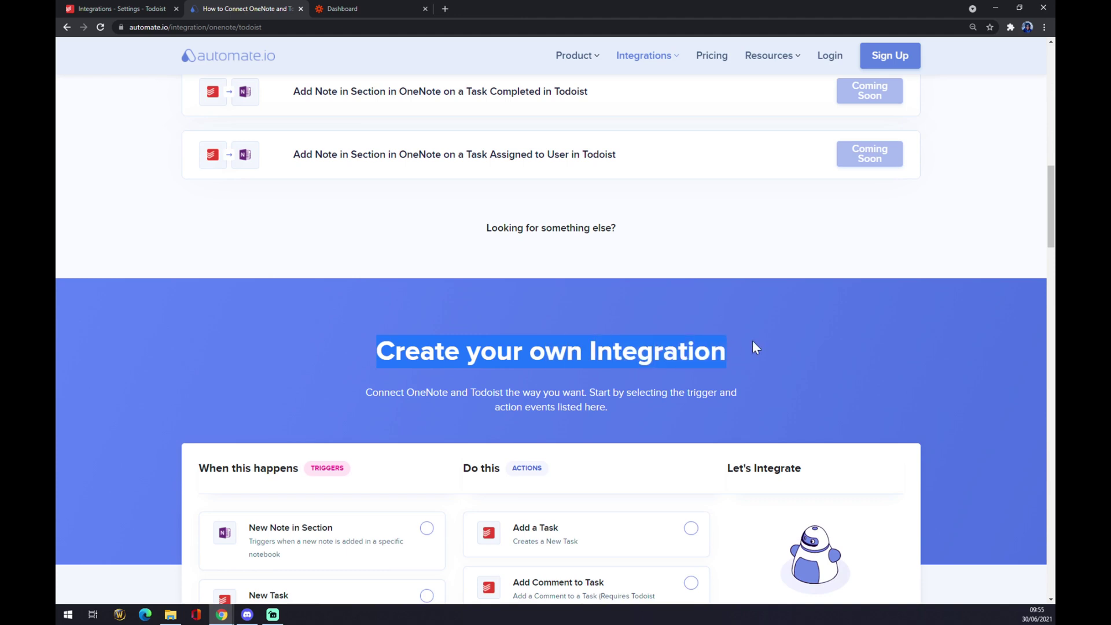
pyautogui.scroll(-4, 753, 347)
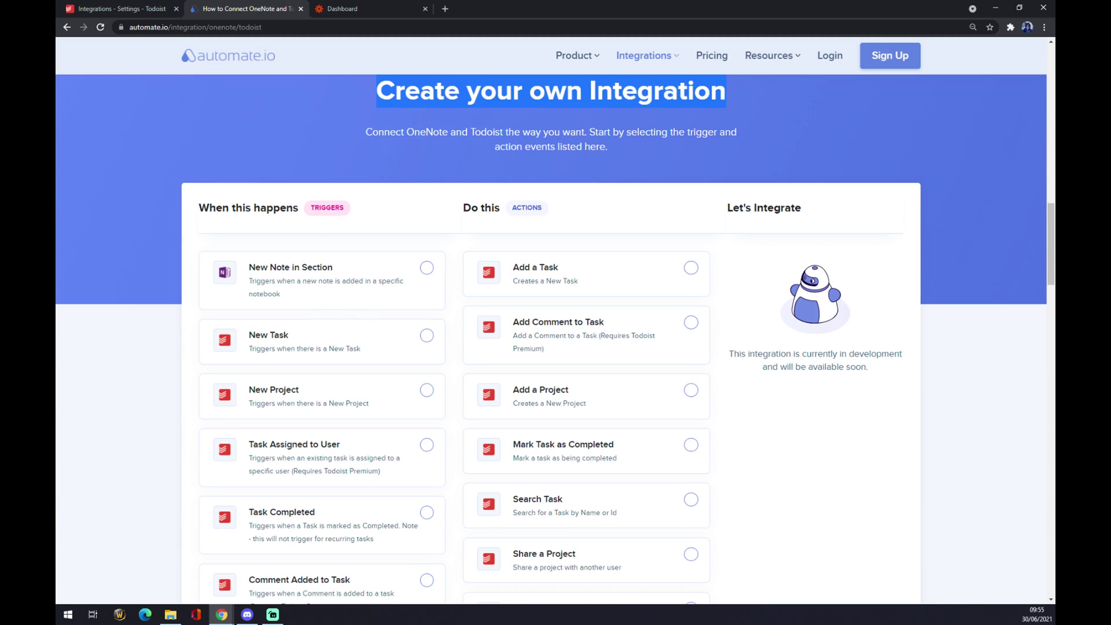
# Step: Choose Todoist's New Task as the trigger and OneNote's Add Note as the action
pyautogui.click(359, 210)
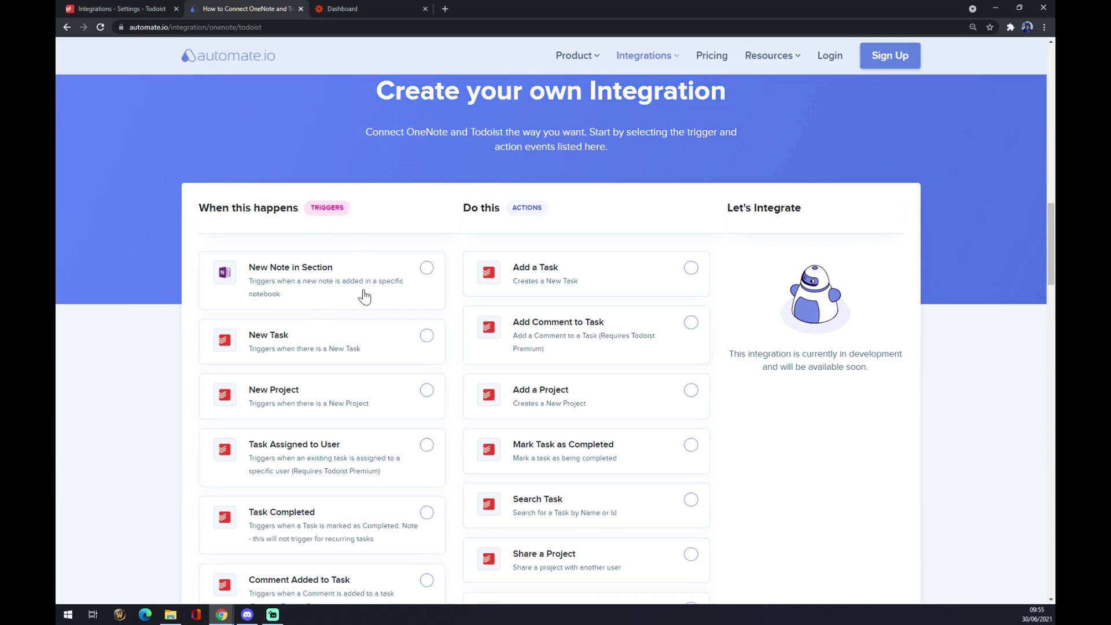
pyautogui.click(392, 339)
pyautogui.scroll(-3, 380, 322)
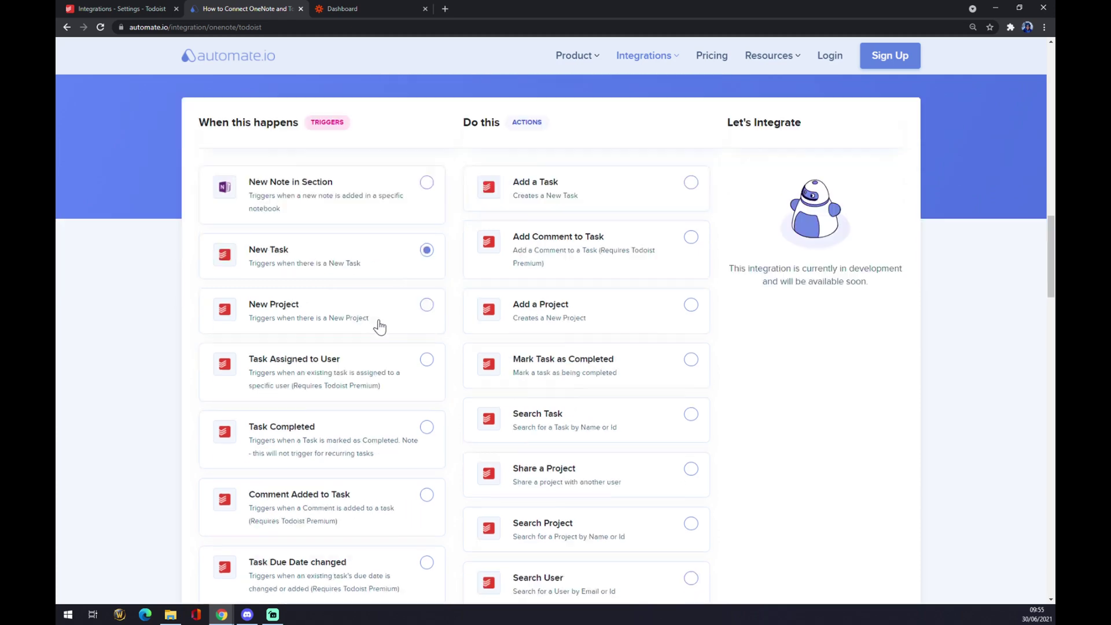
pyautogui.scroll(3, 523, 372)
pyautogui.scroll(-7, 565, 269)
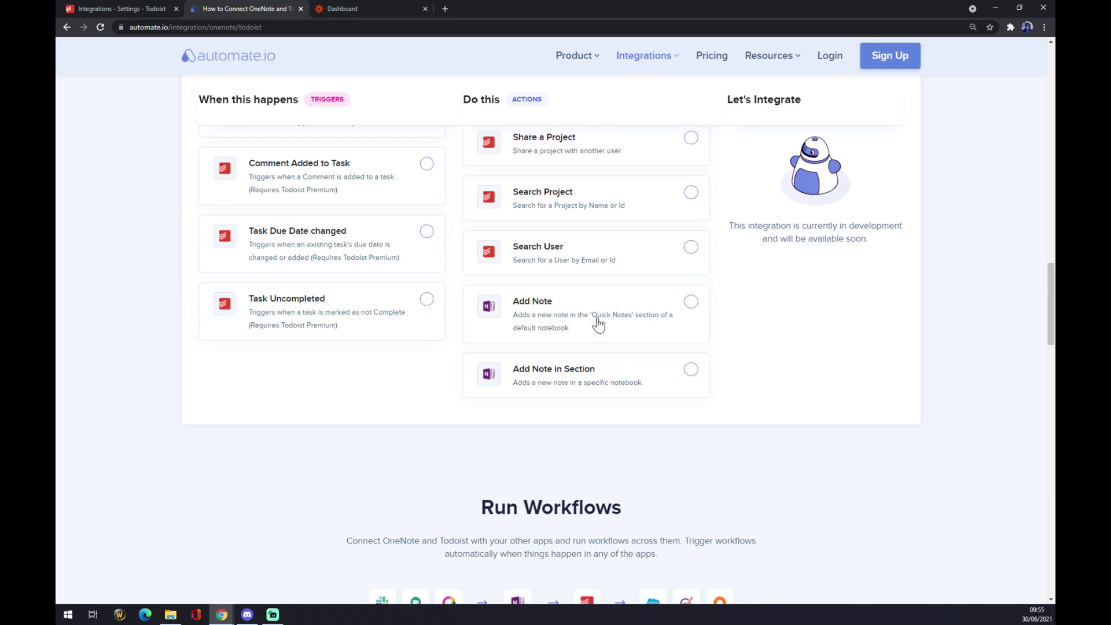
pyautogui.click(598, 322)
# Step: Clear the accidental text selection and switch to the Zapier dashboard
pyautogui.scroll(5, 598, 321)
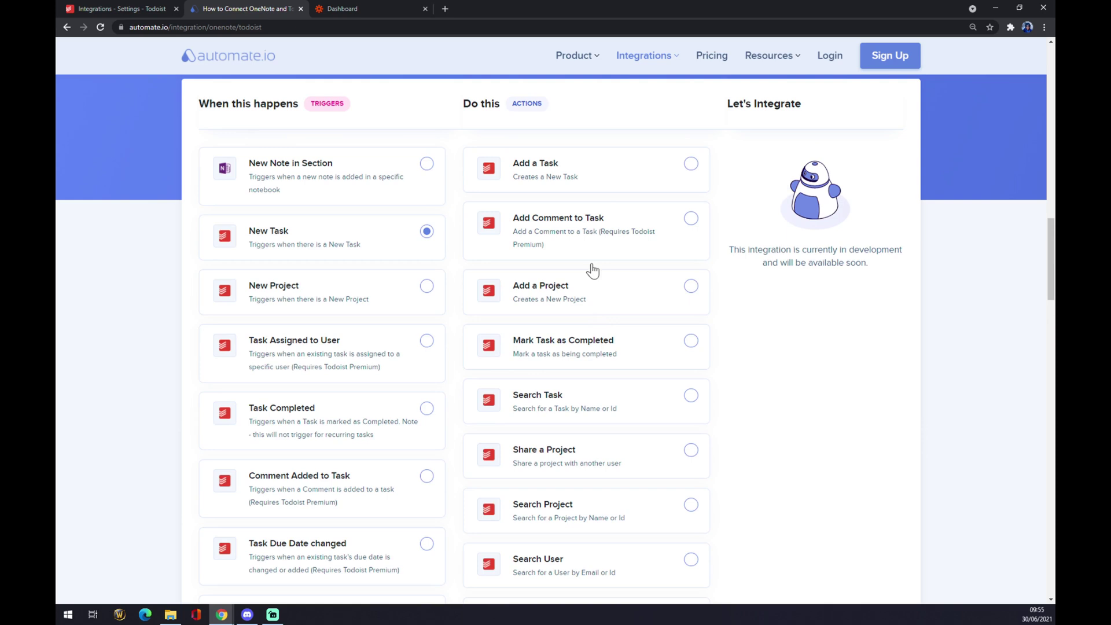
pyautogui.moveTo(773, 208); pyautogui.dragTo(883, 270)
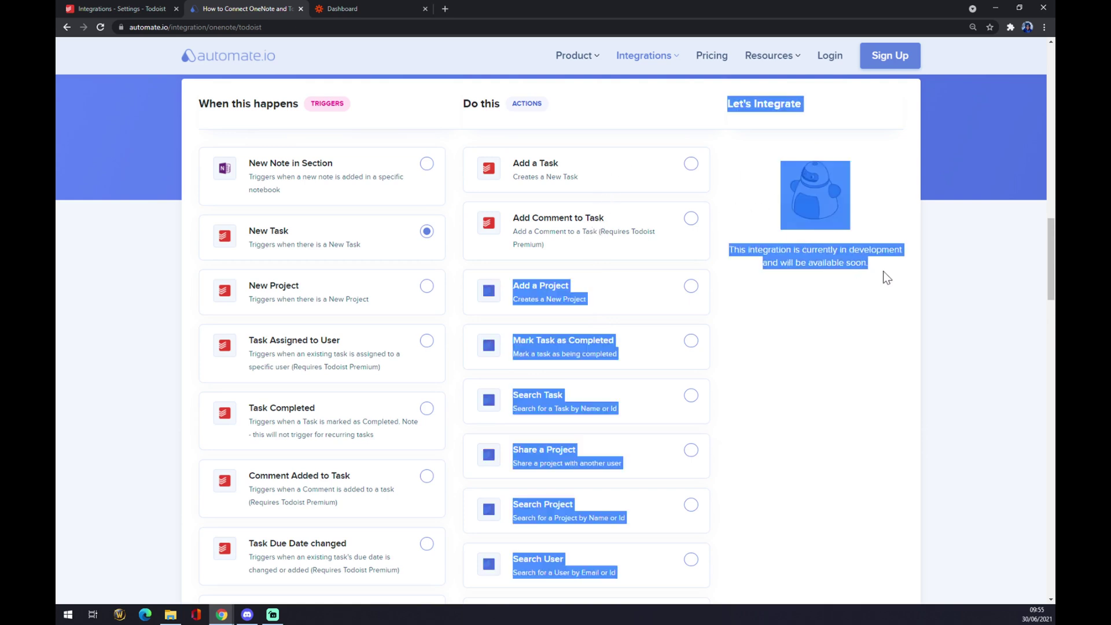
pyautogui.click(883, 272)
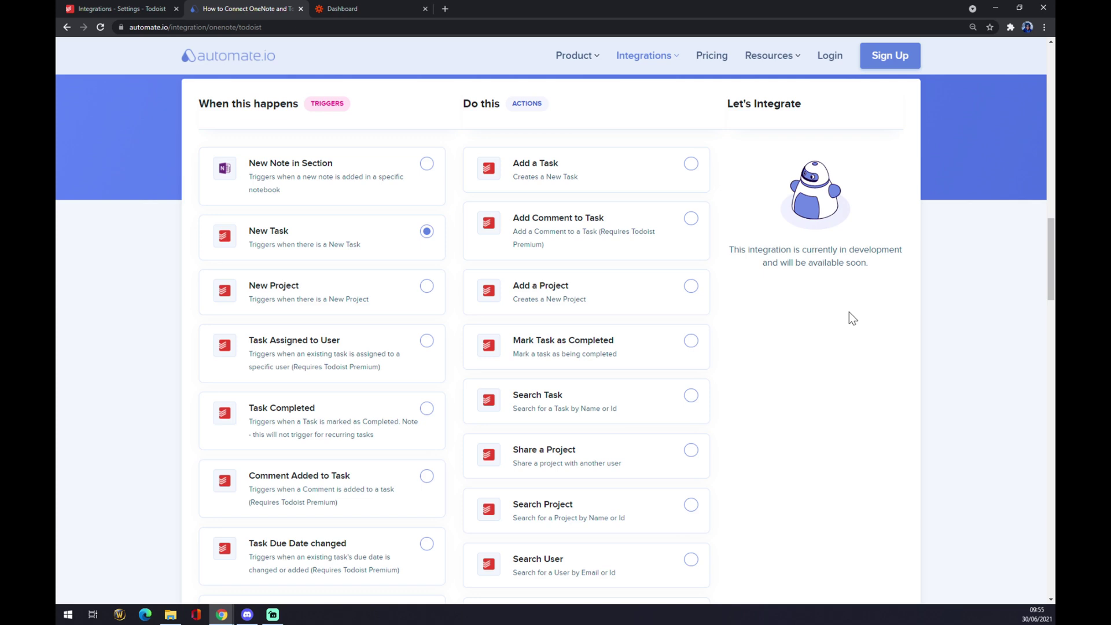
pyautogui.click(370, 9)
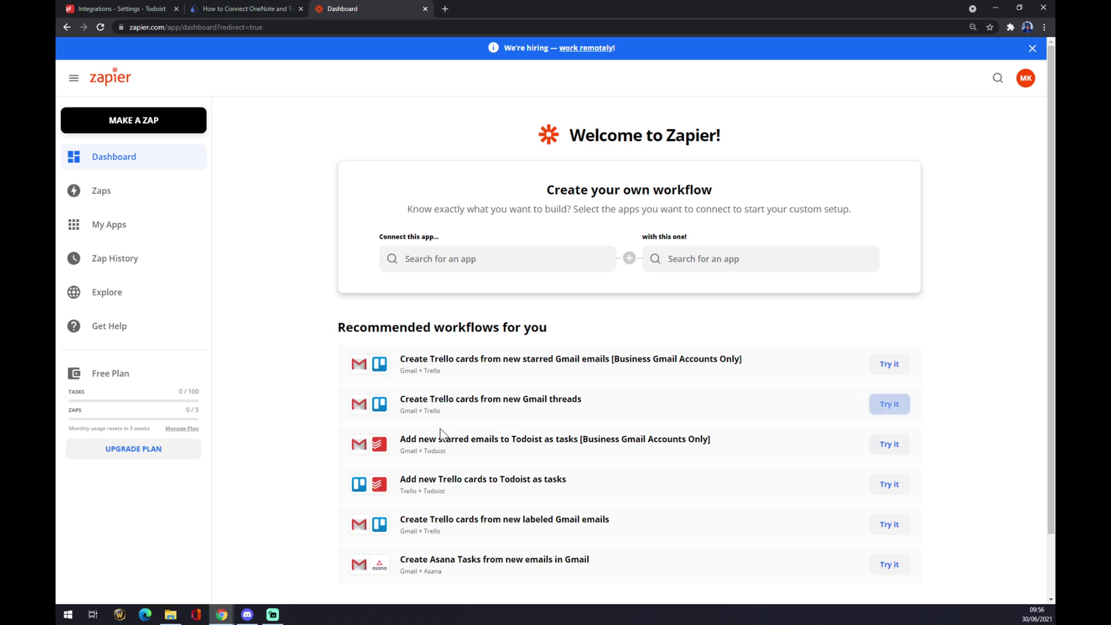
# Step: Start a new zap from the Zapier dashboard with MAKE A ZAP
pyautogui.click(103, 135)
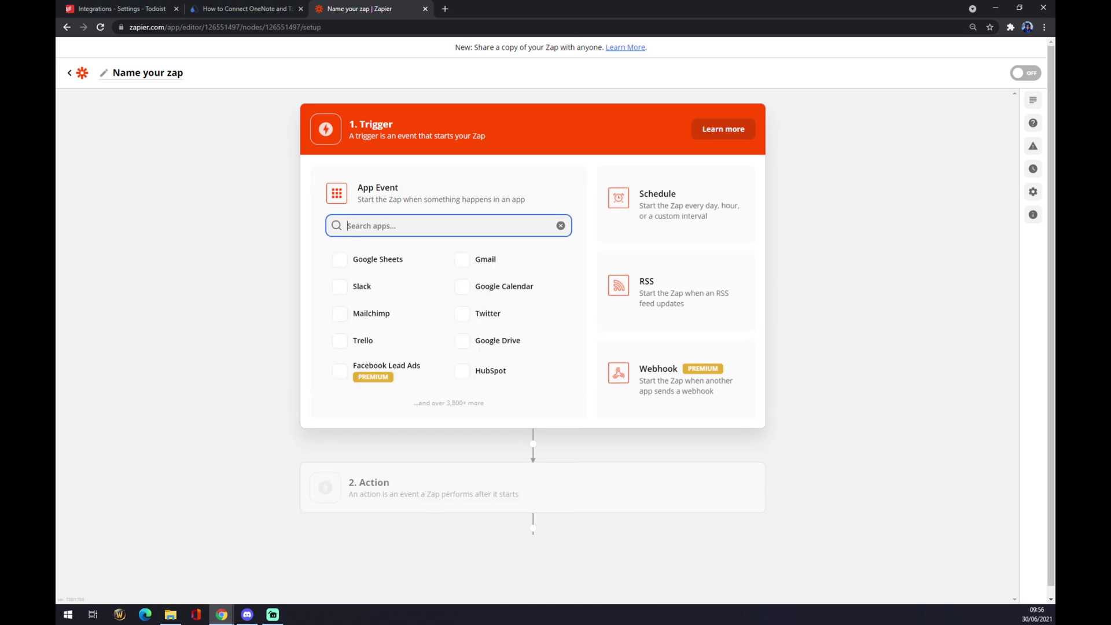
# Step: Choose Todoist as the trigger app with the New Incomplete Task event
pyautogui.click(133, 76)
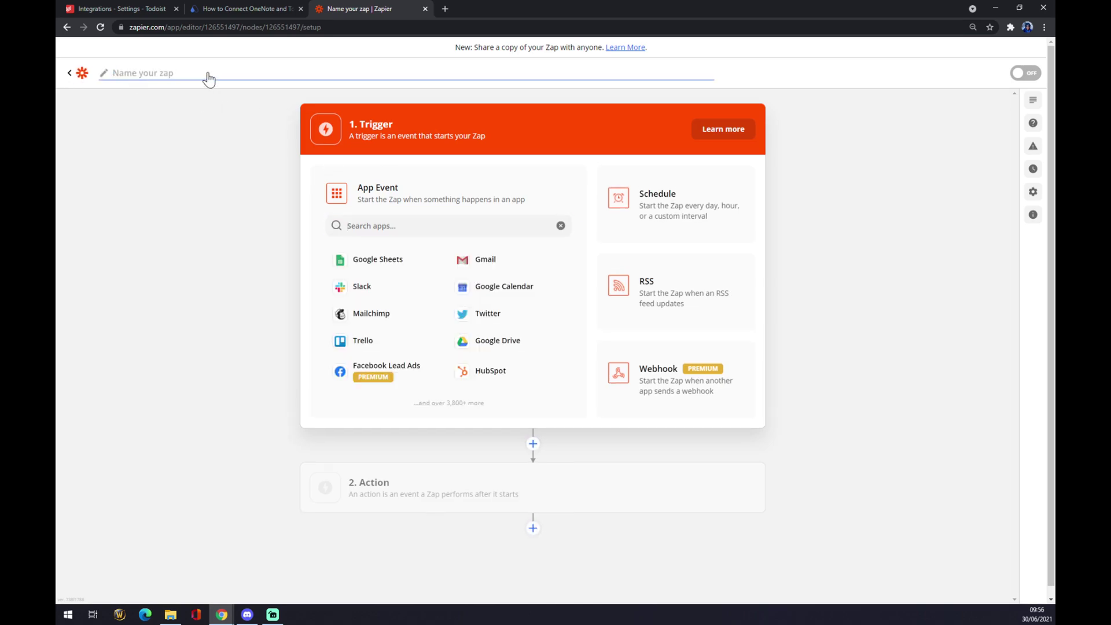
pyautogui.press('Tab')
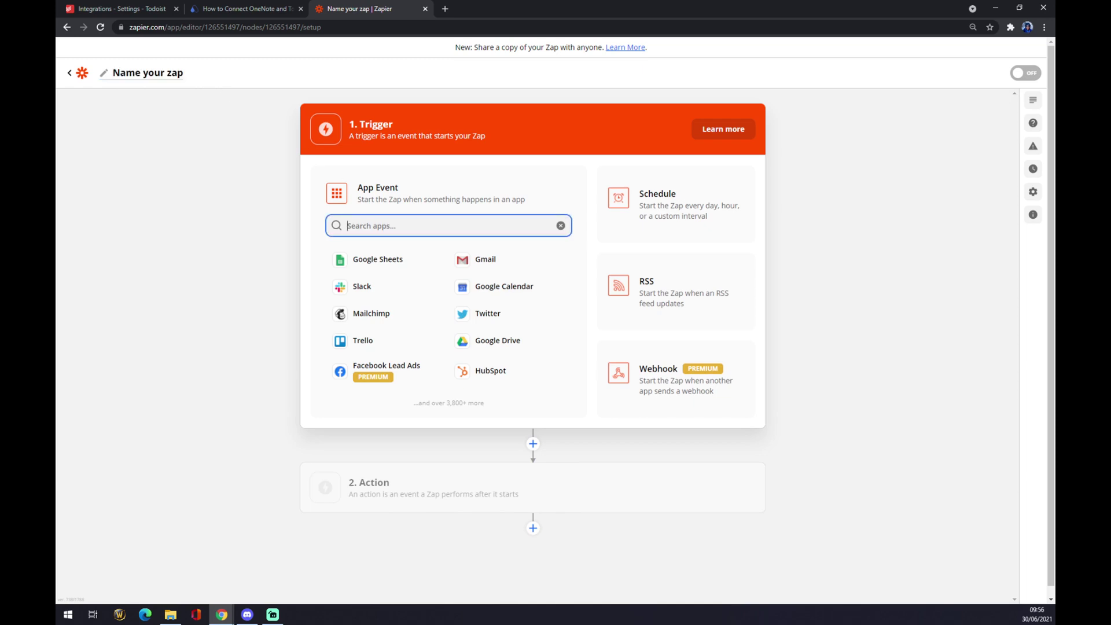
pyautogui.write('todoi')
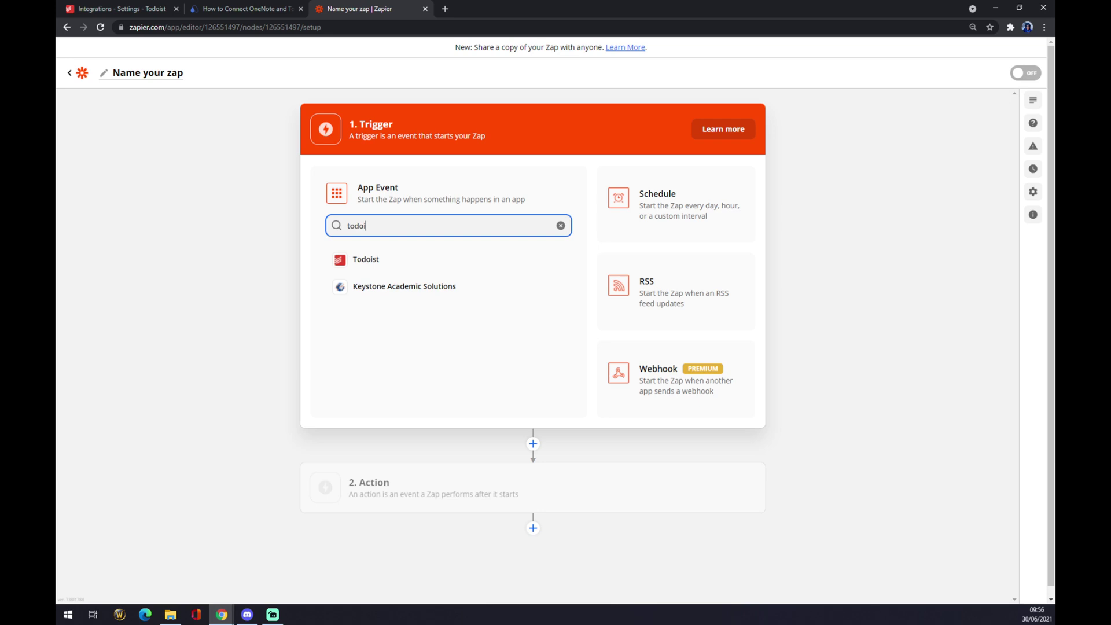
pyautogui.click(392, 267)
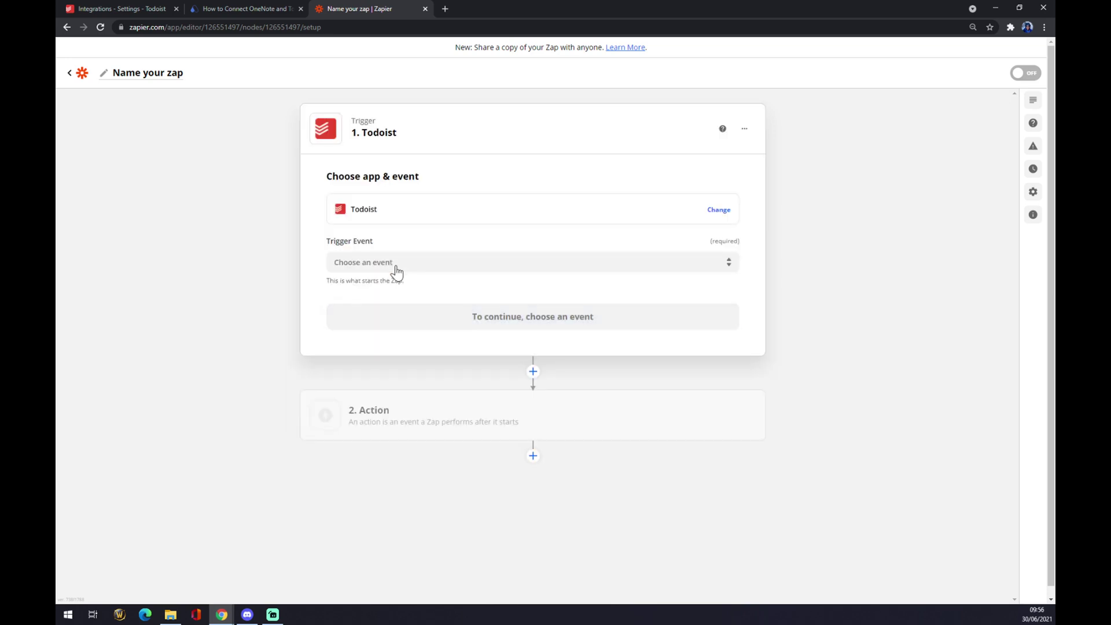
pyautogui.click(396, 265)
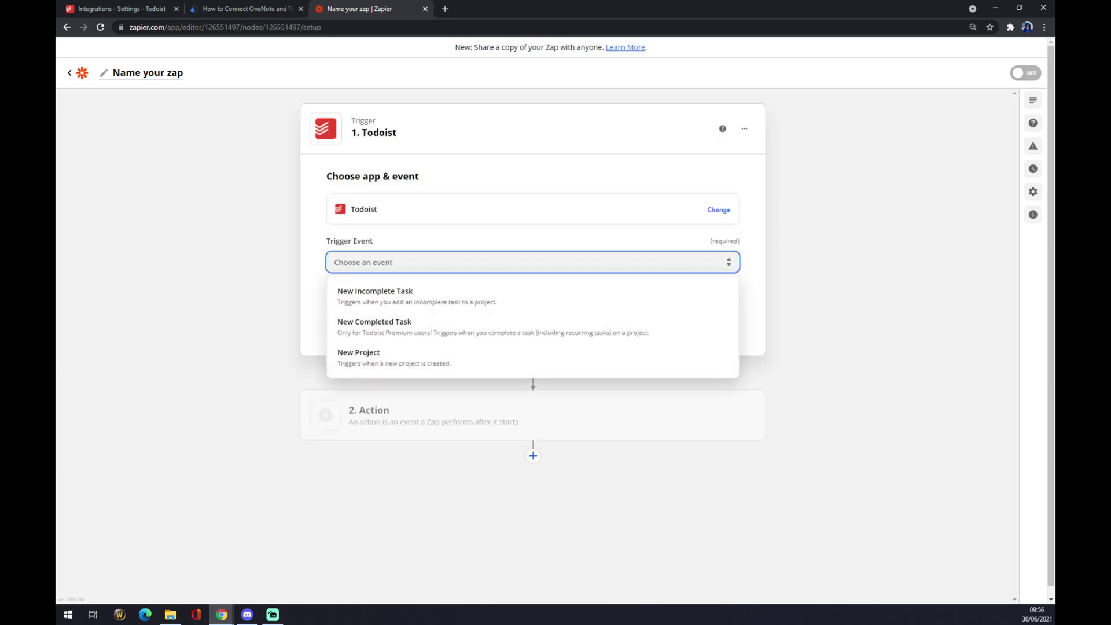
pyautogui.click(395, 290)
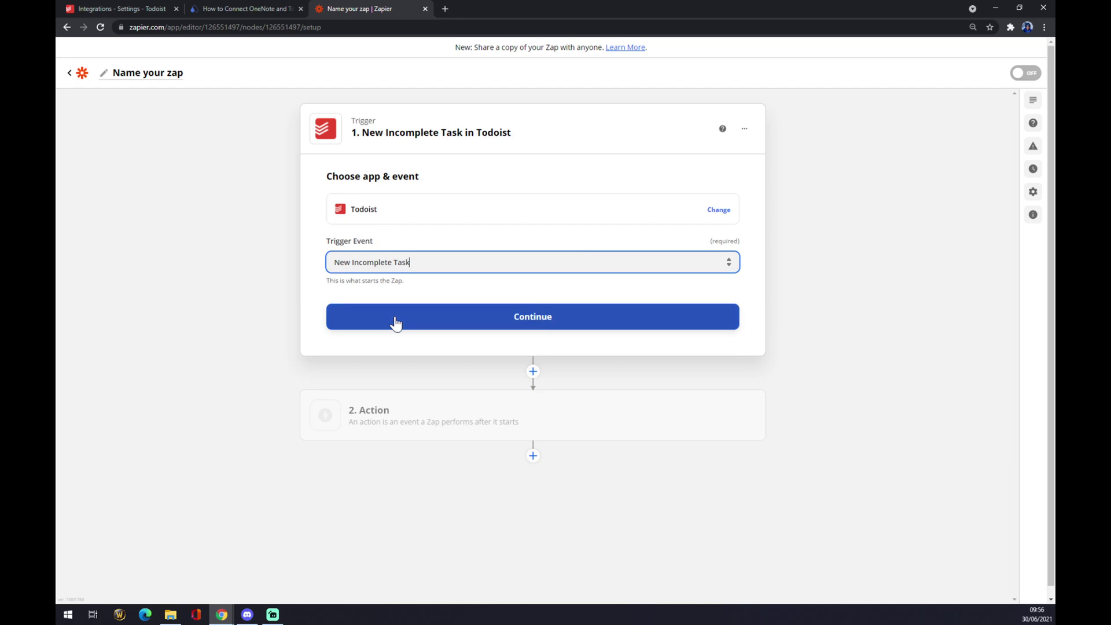
pyautogui.click(395, 323)
# Step: Select the connected Todoist account and set the trigger's project to Todoist Tutorial
pyautogui.click(392, 245)
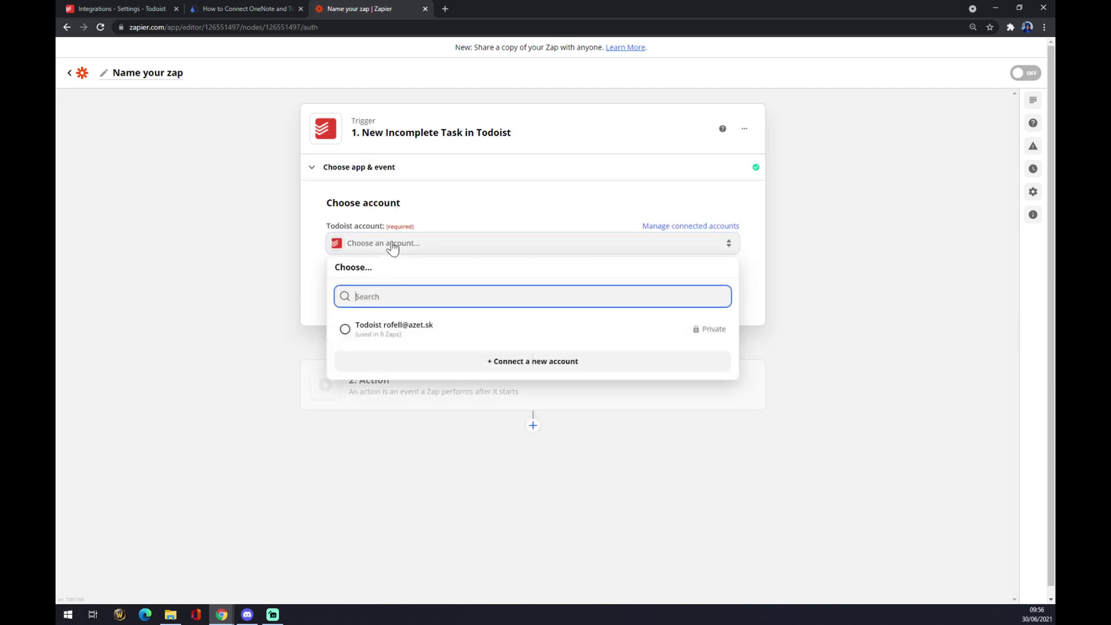
pyautogui.click(397, 328)
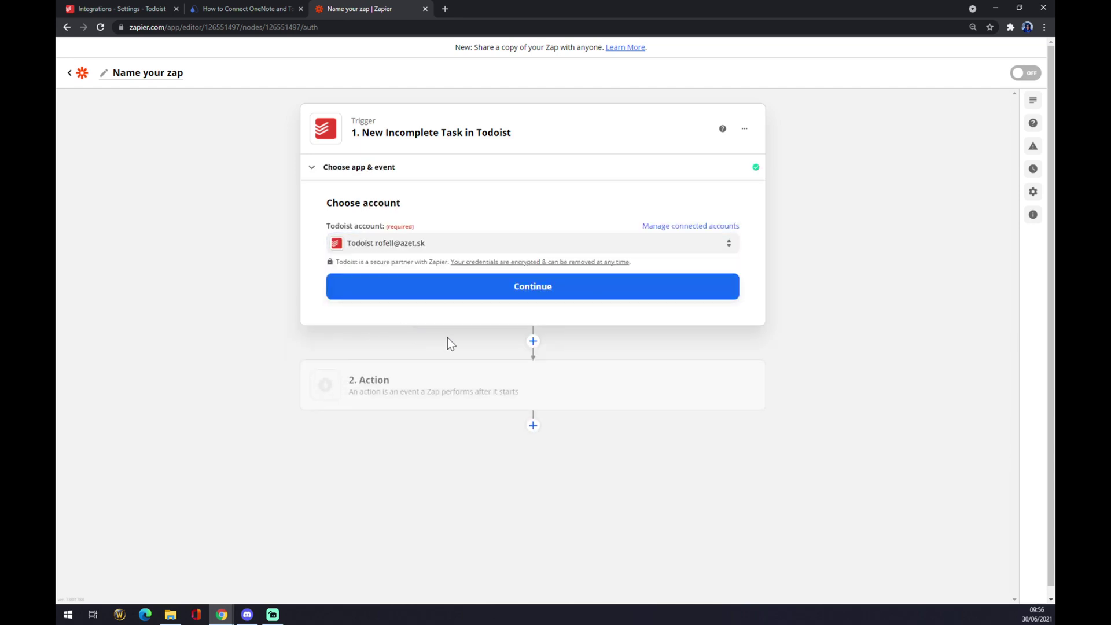
pyautogui.click(456, 297)
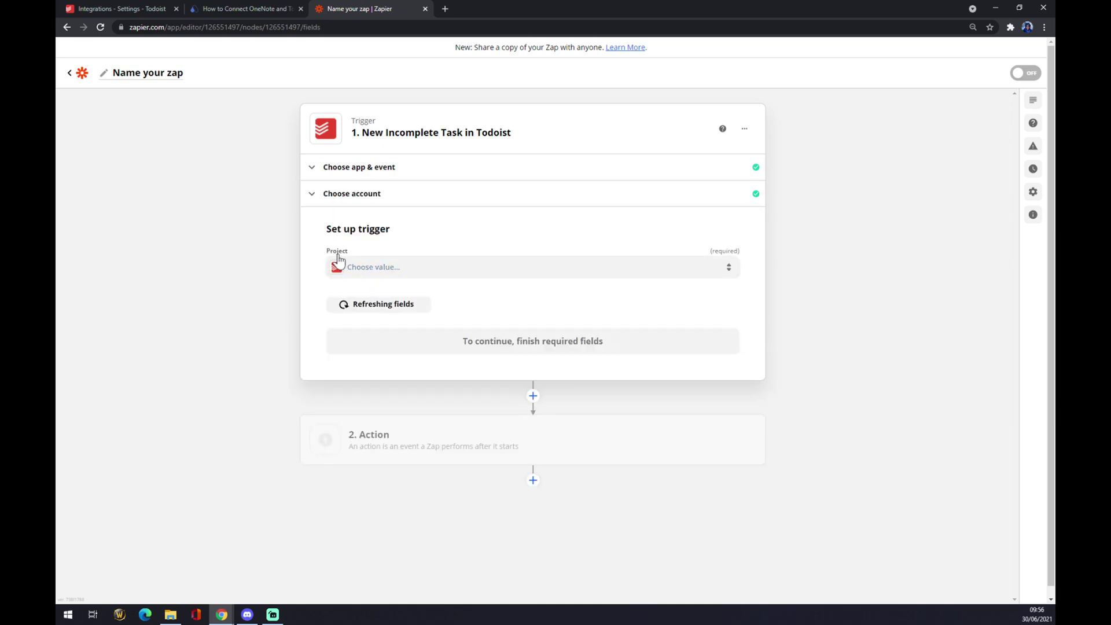
pyautogui.click(384, 271)
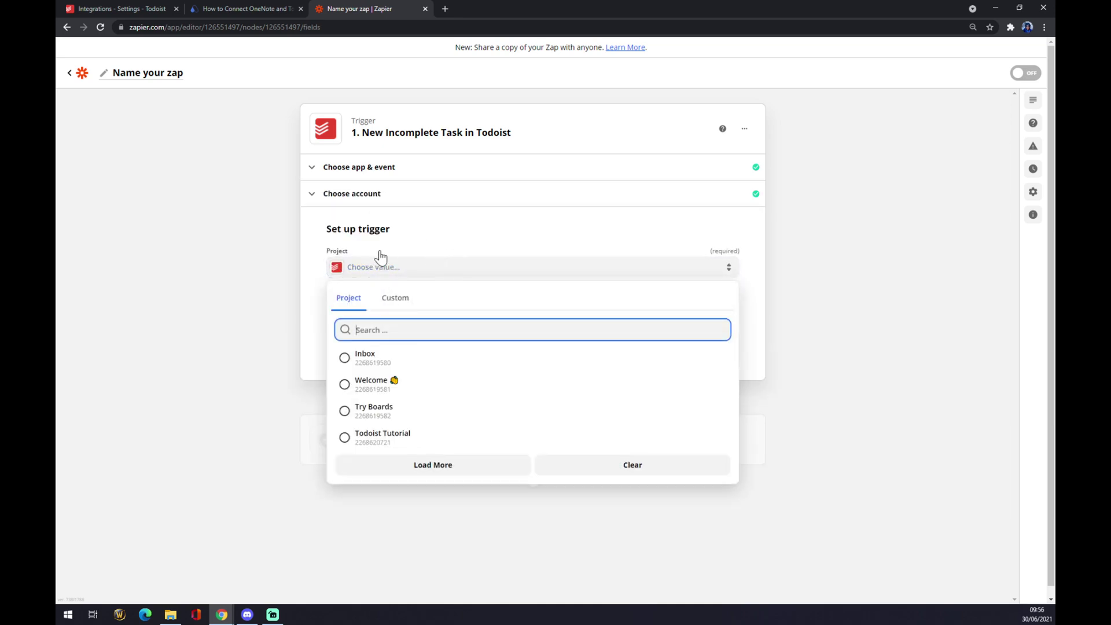
pyautogui.click(389, 435)
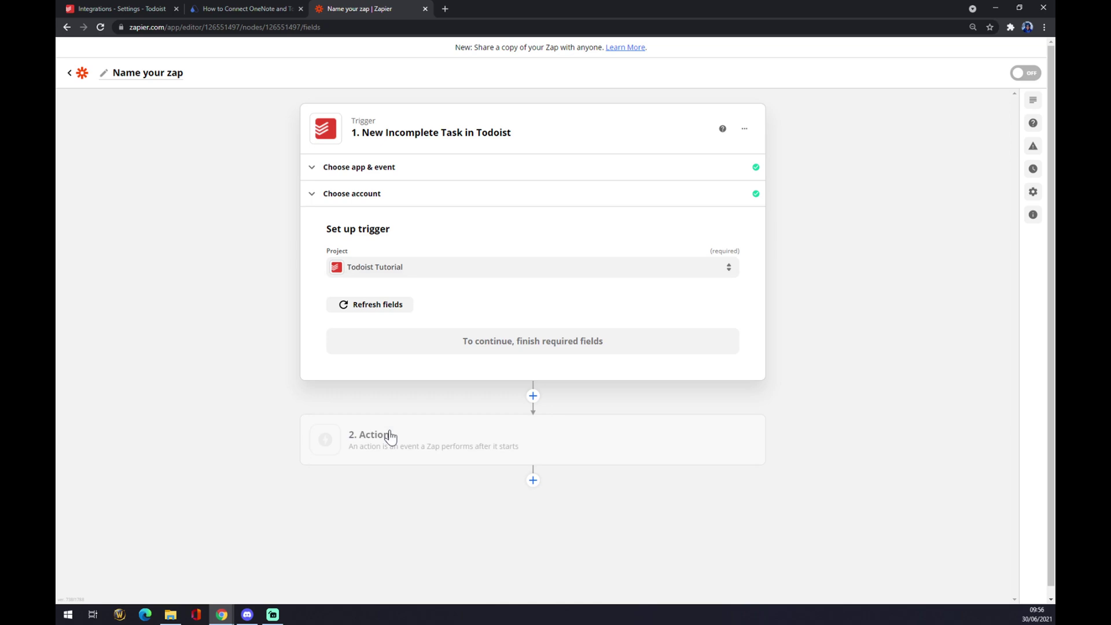
pyautogui.click(519, 350)
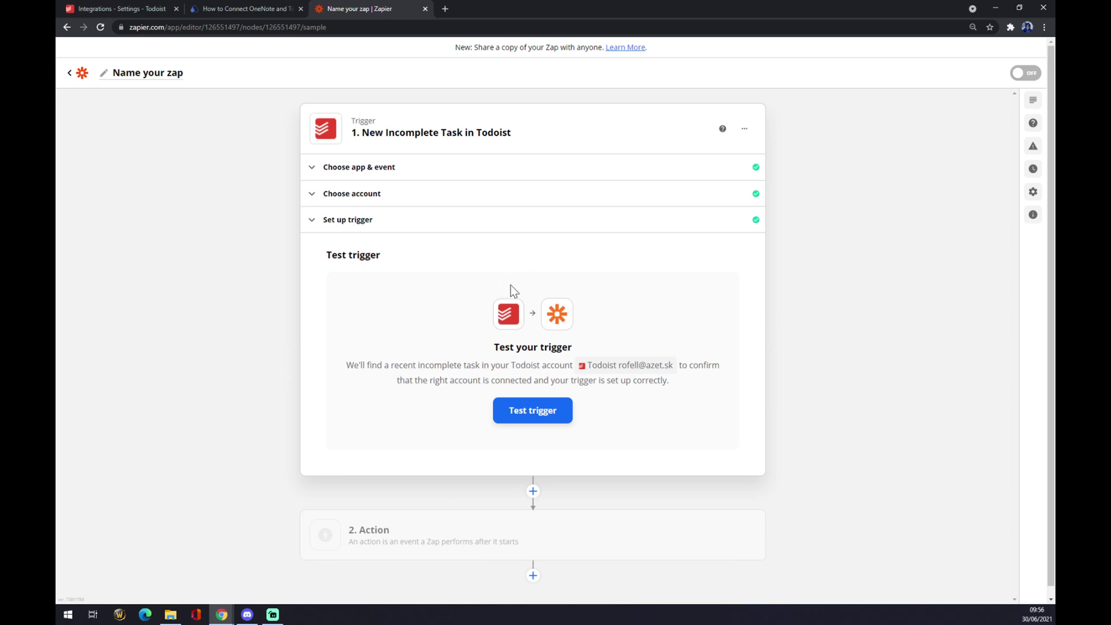
# Step: Set the action step to OneNote with the Create Note event and continue
pyautogui.click(468, 530)
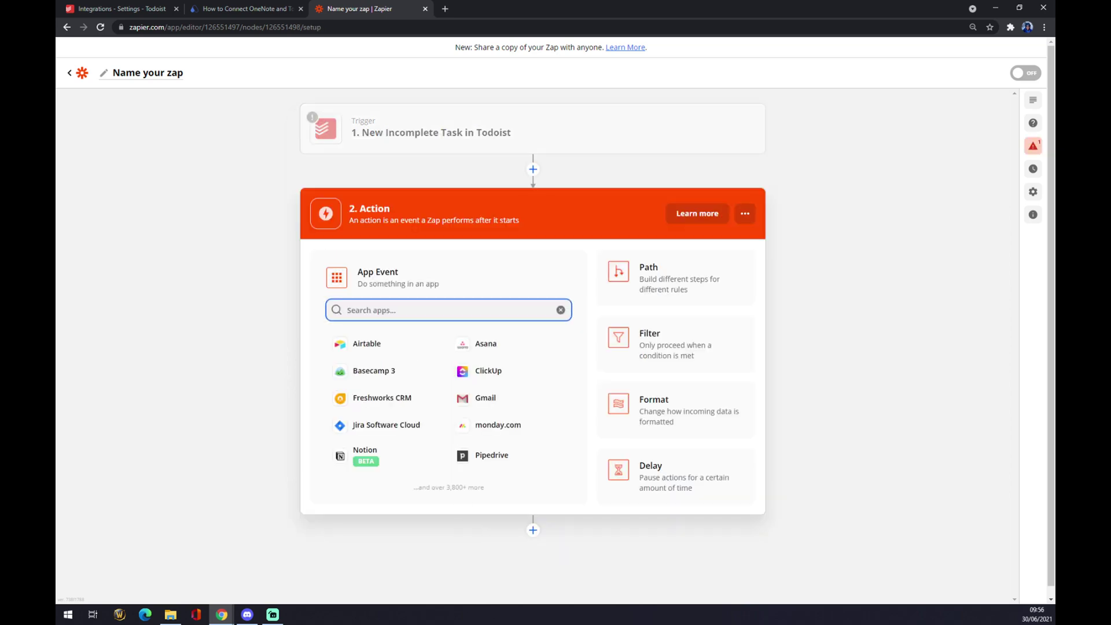
pyautogui.write('onenote')
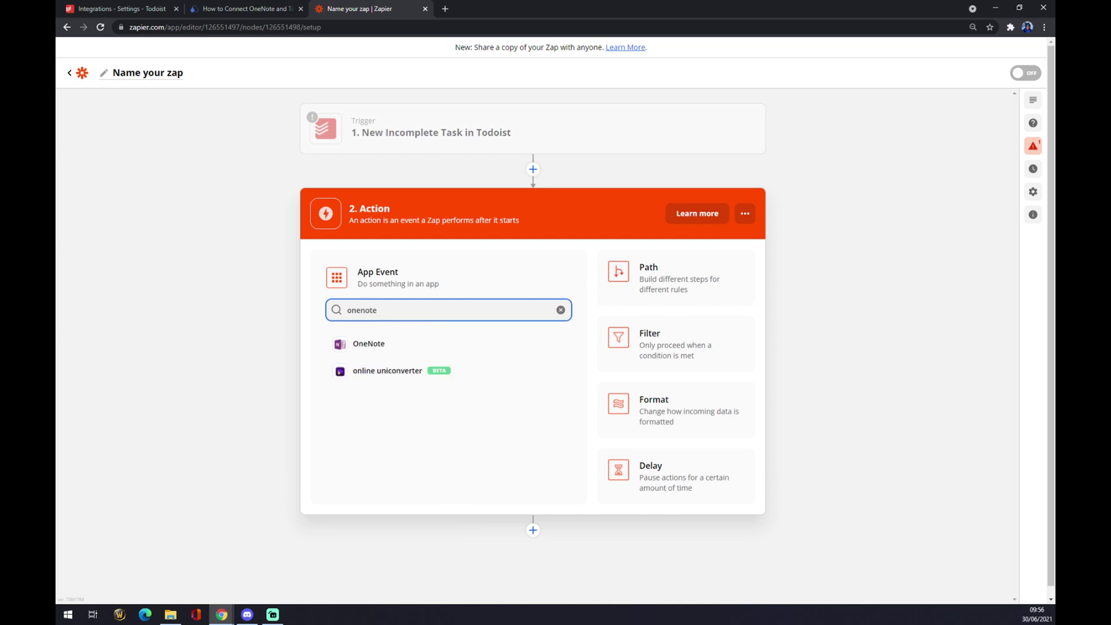
pyautogui.click(380, 344)
pyautogui.click(379, 346)
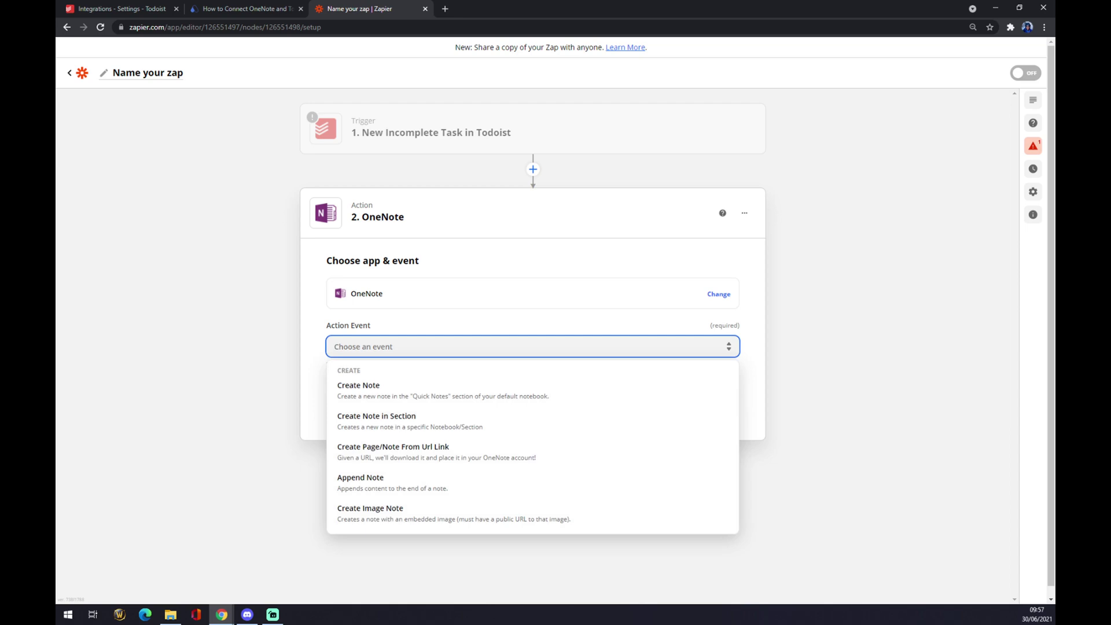
pyautogui.click(388, 384)
pyautogui.click(405, 398)
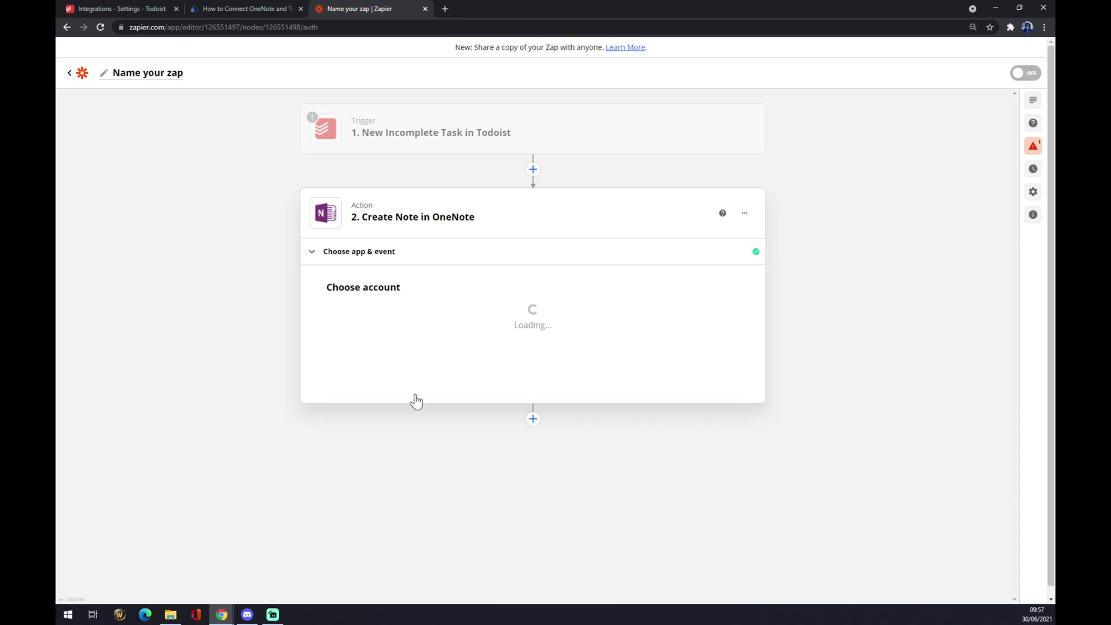